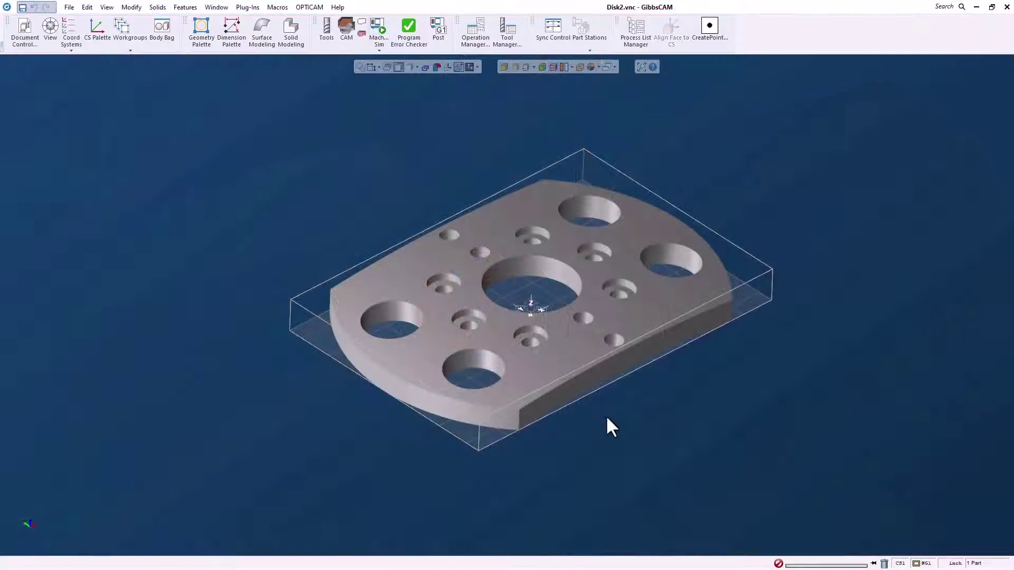
# Step: Start the 5th Axis Vise macro with the plate solid selected as the part
pyautogui.click(543, 221)
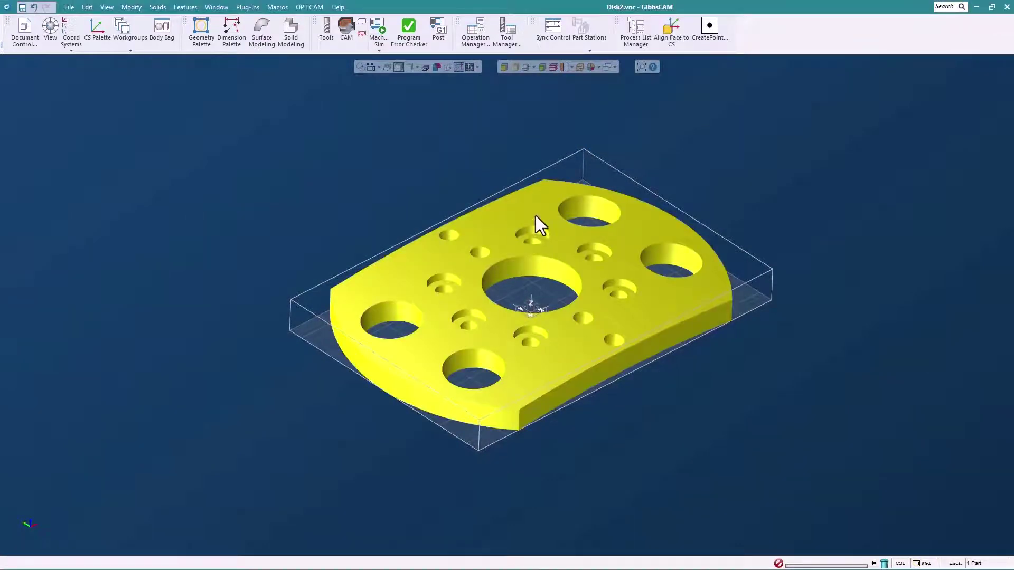
pyautogui.click(277, 7)
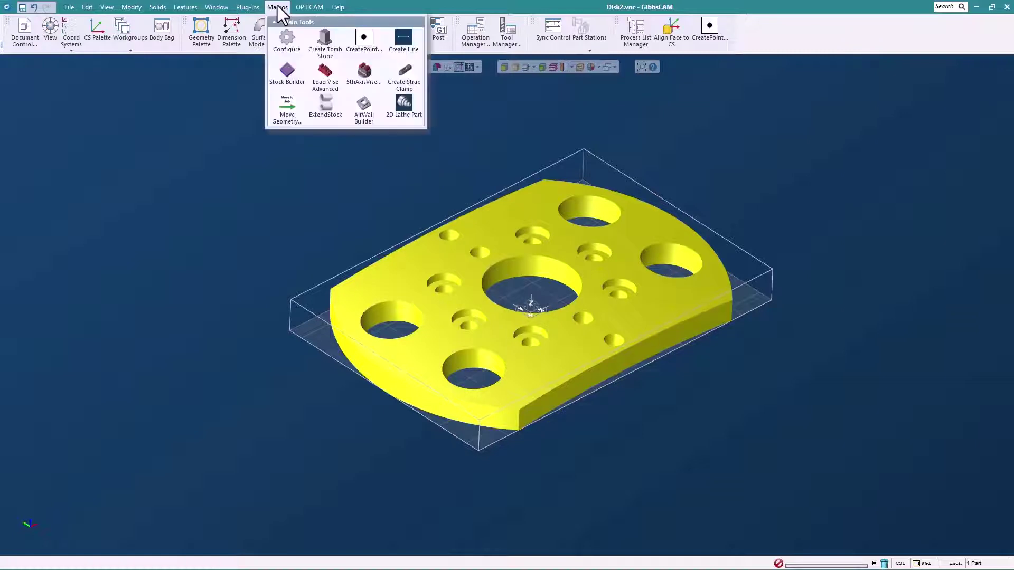
pyautogui.click(369, 81)
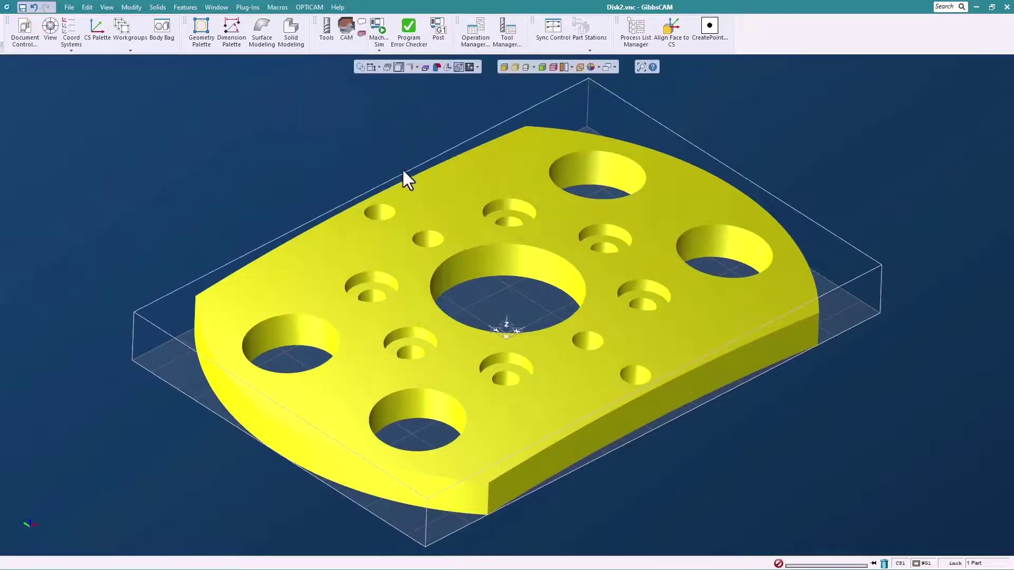
pyautogui.moveTo(432, 132); pyautogui.dragTo(445, 124)
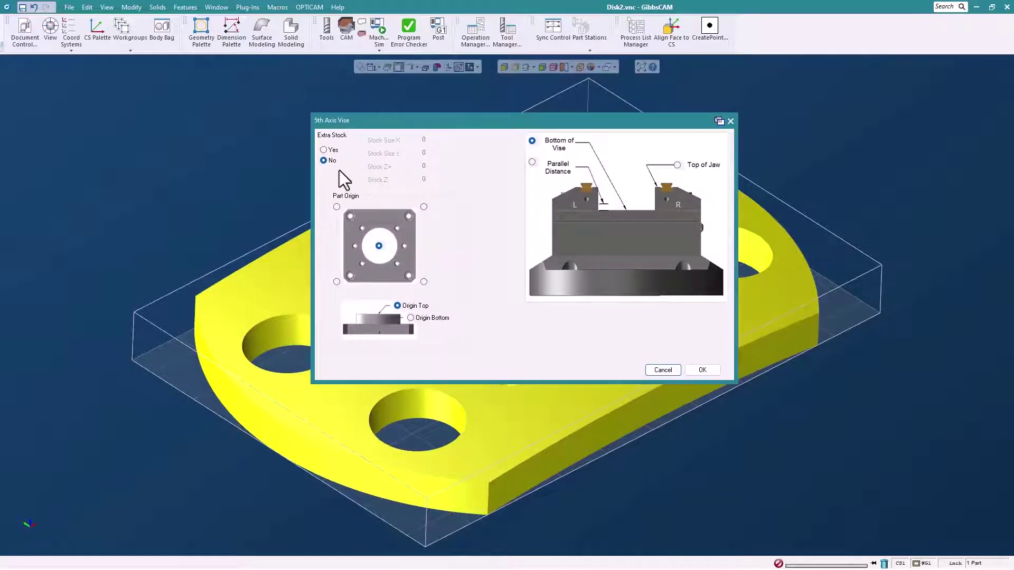
# Step: Enable extra stock for the vise setup with Stock Size X .05, Stock Size Y .05, Stock Z+ .02 and Stock Z- .250
pyautogui.click(323, 150)
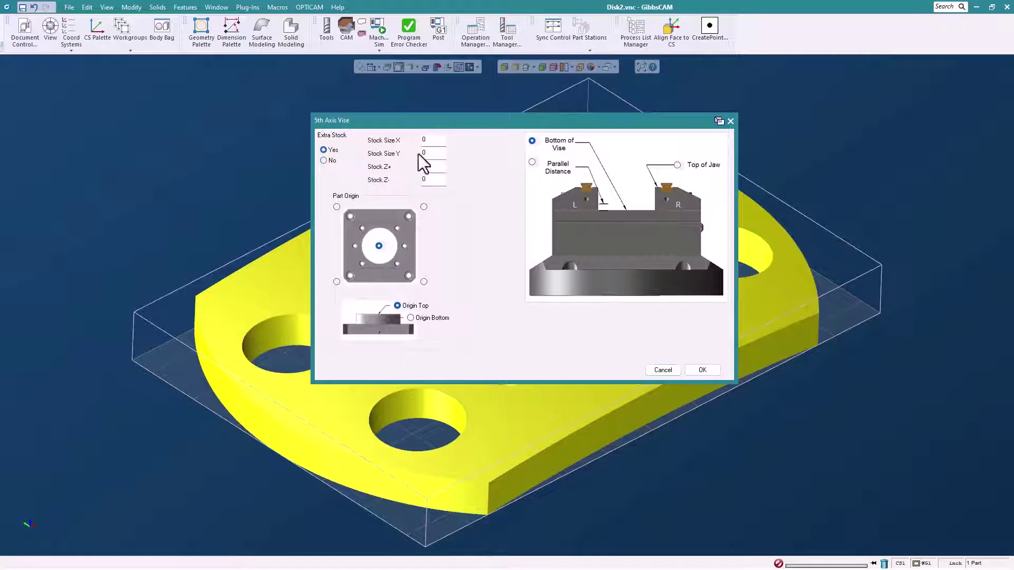
pyautogui.press('BackSpace')
pyautogui.write('.05')
pyautogui.click(435, 153)
pyautogui.write('.05')
pyautogui.click(433, 165)
pyautogui.write('.02')
pyautogui.click(432, 182)
pyautogui.write('.250')
# Step: Set the part origin to Origin Bottom and the vise reference to Top of Jaw, and generate the vise with reversed jaws
pyautogui.click(411, 318)
pyautogui.click(532, 162)
pyautogui.click(675, 168)
pyautogui.click(703, 369)
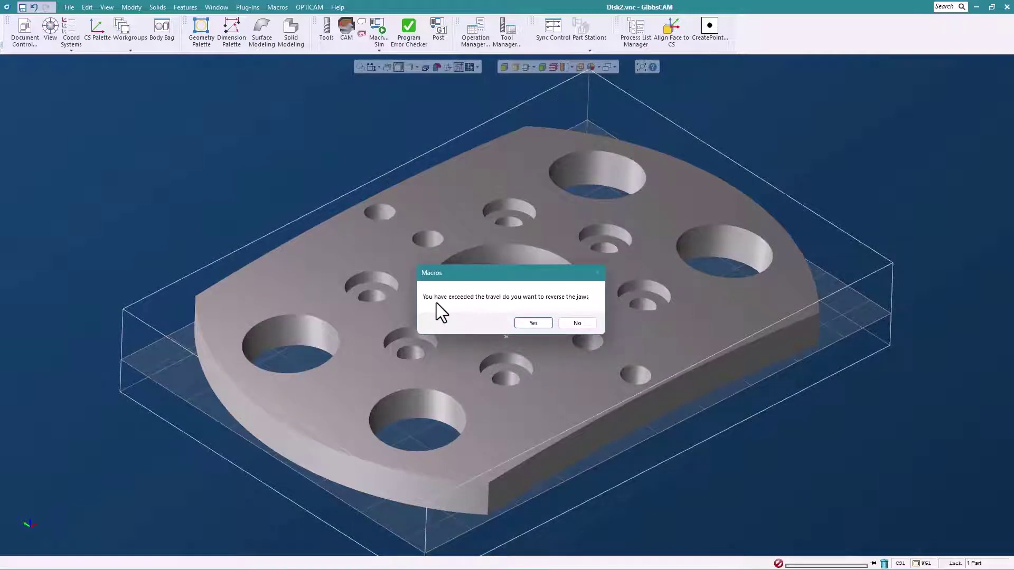
pyautogui.click(533, 322)
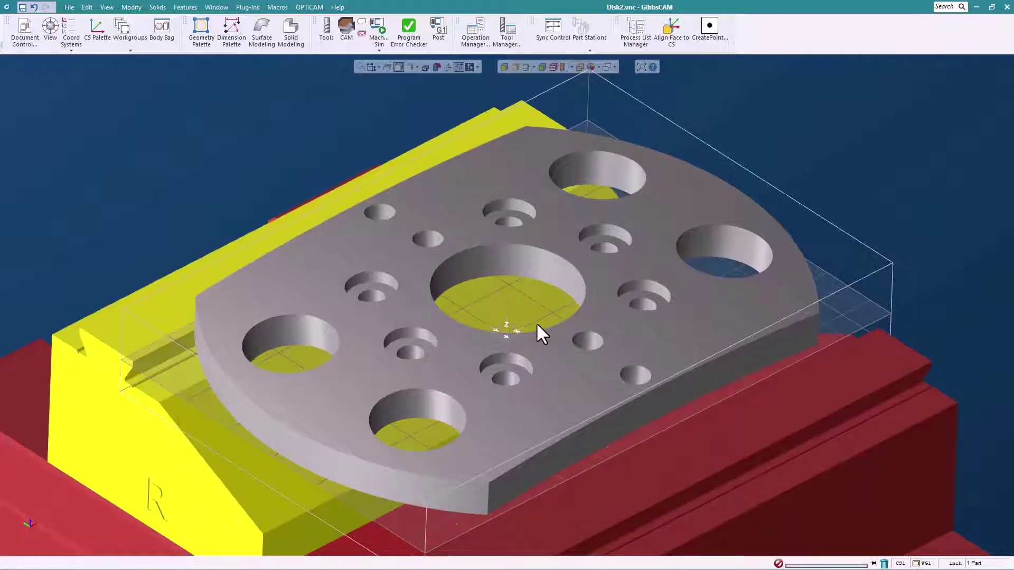
# Step: Deselect the vise jaw and inspect how the plate and its stock sit in the complete vise
pyautogui.scroll(-8, 533, 319)
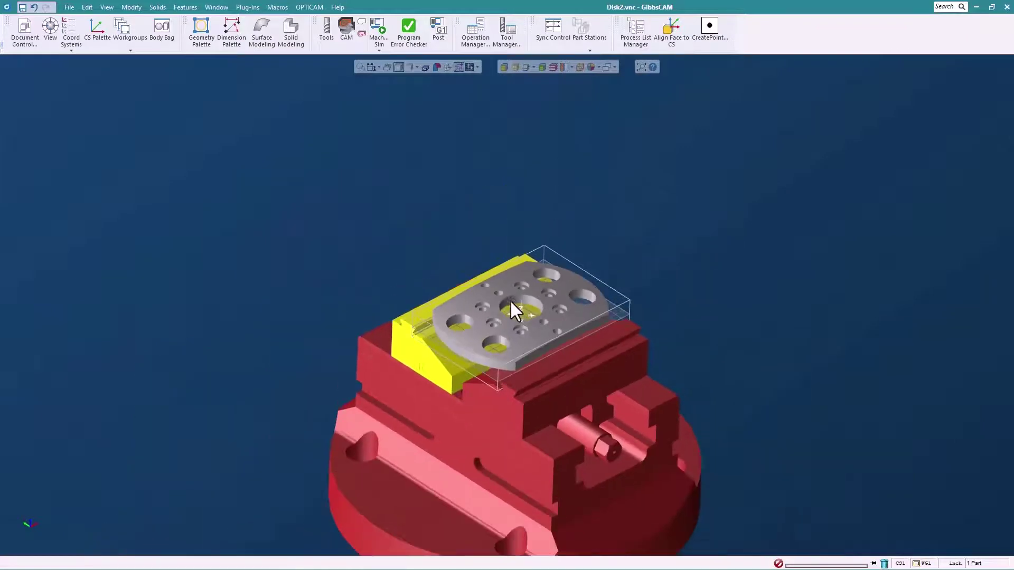
pyautogui.scroll(-4, 510, 309)
pyautogui.click(802, 317)
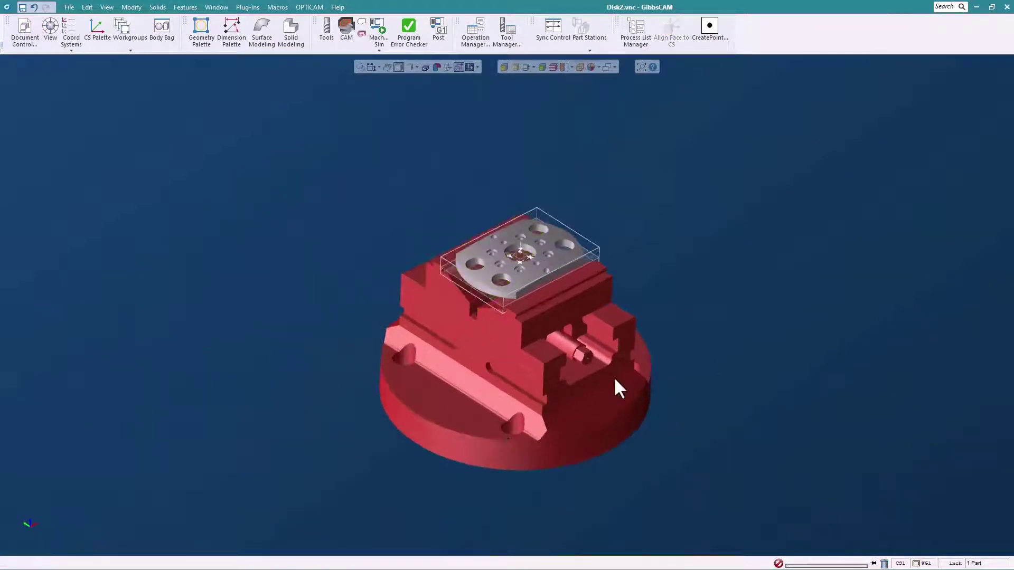
pyautogui.scroll(2, 544, 316)
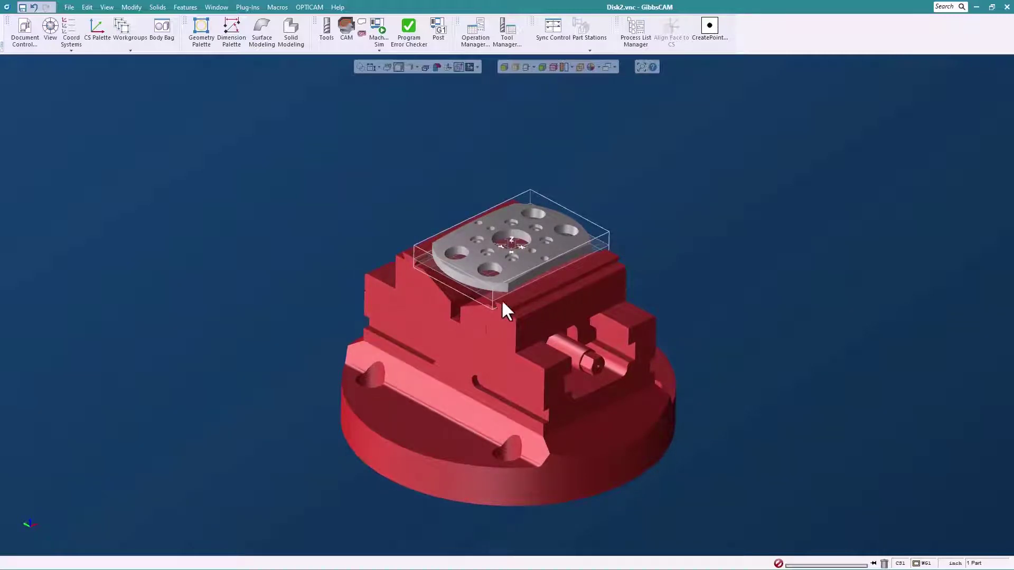
pyautogui.moveTo(445, 385); pyautogui.dragTo(560, 305, button='middle')
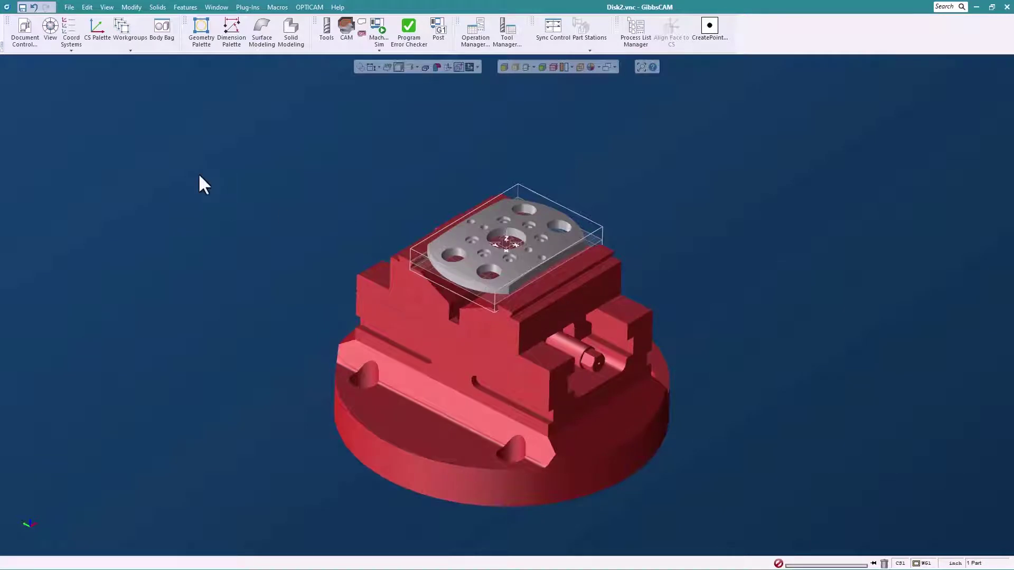
# Step: Review the stock size, part origin and part offset values in the document settings
pyautogui.click(24, 32)
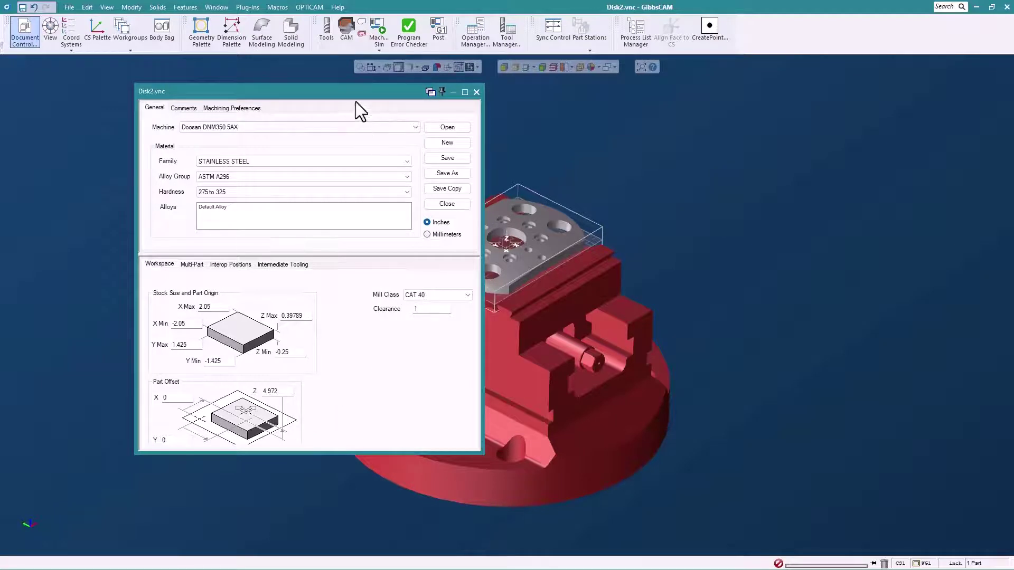
pyautogui.moveTo(354, 93); pyautogui.dragTo(366, 95)
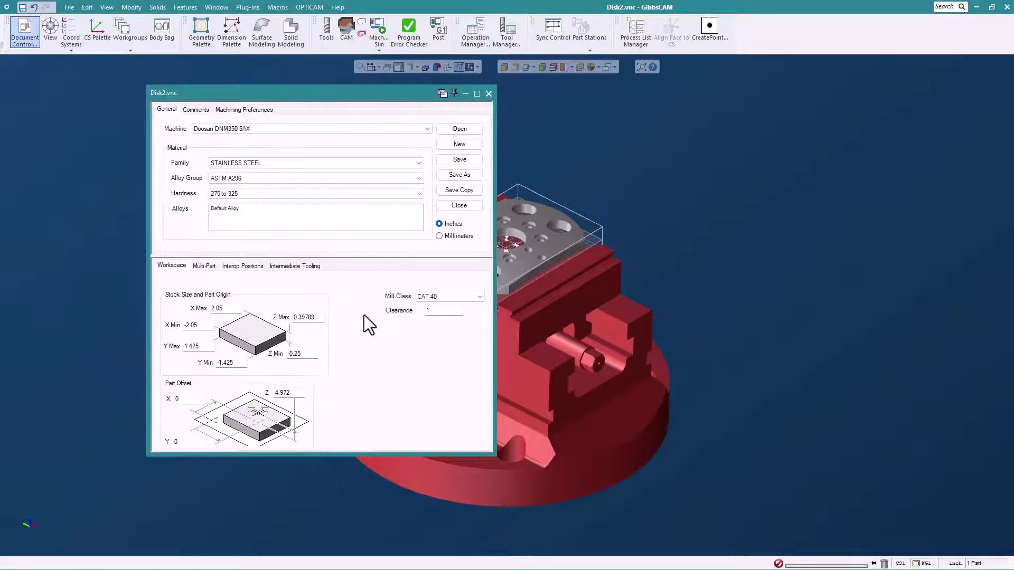
pyautogui.click(488, 93)
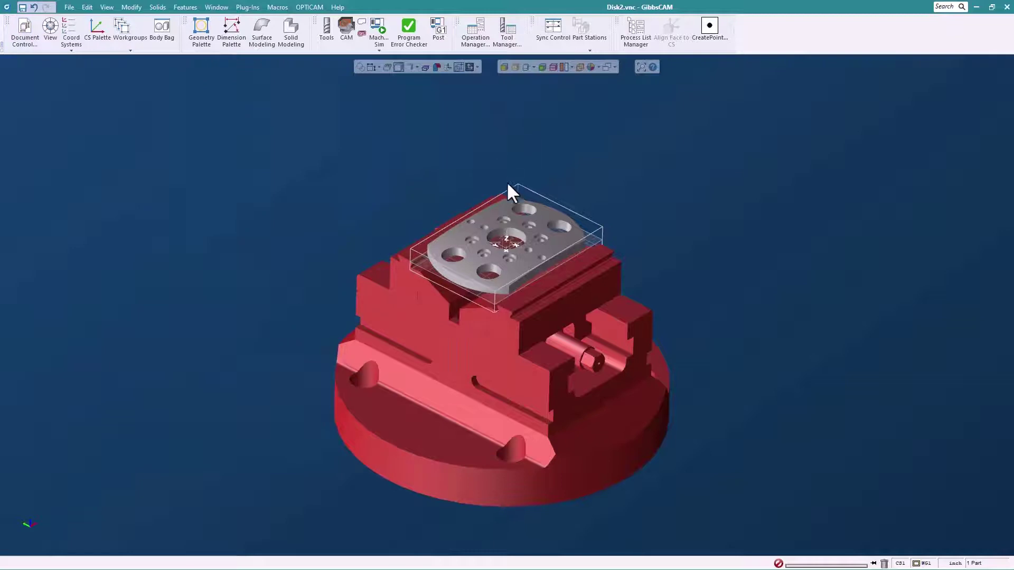
# Step: Launch machine simulation for the plate and play the machining of the vise-mounted part at a slightly slower playback speed
pyautogui.click(505, 205)
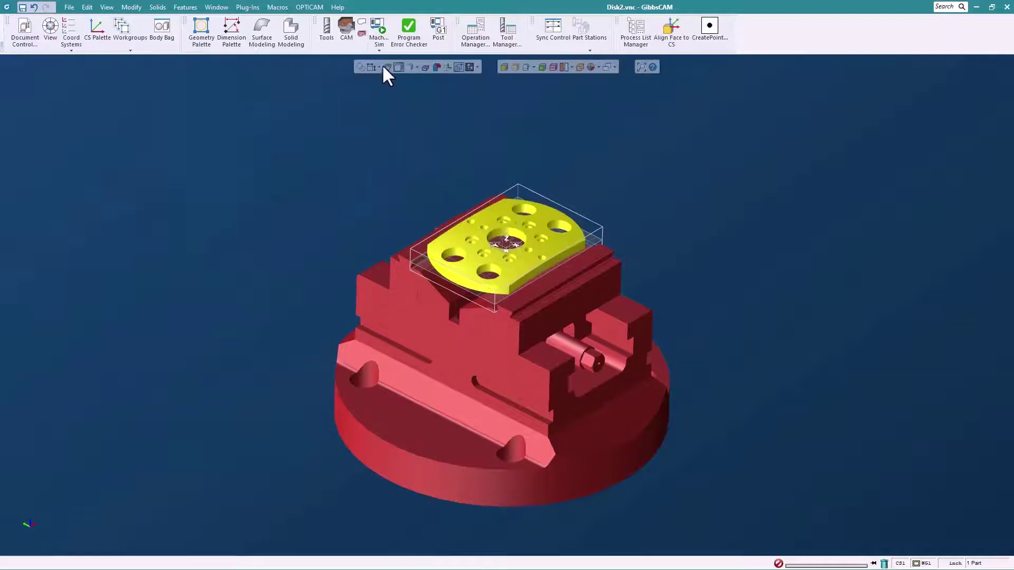
pyautogui.click(381, 30)
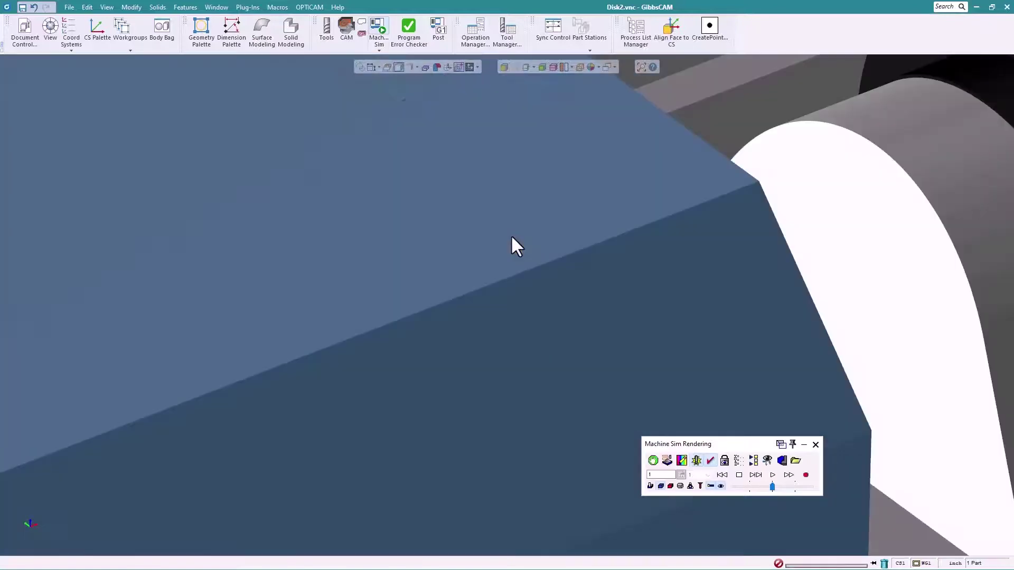
pyautogui.scroll(-5, 475, 380)
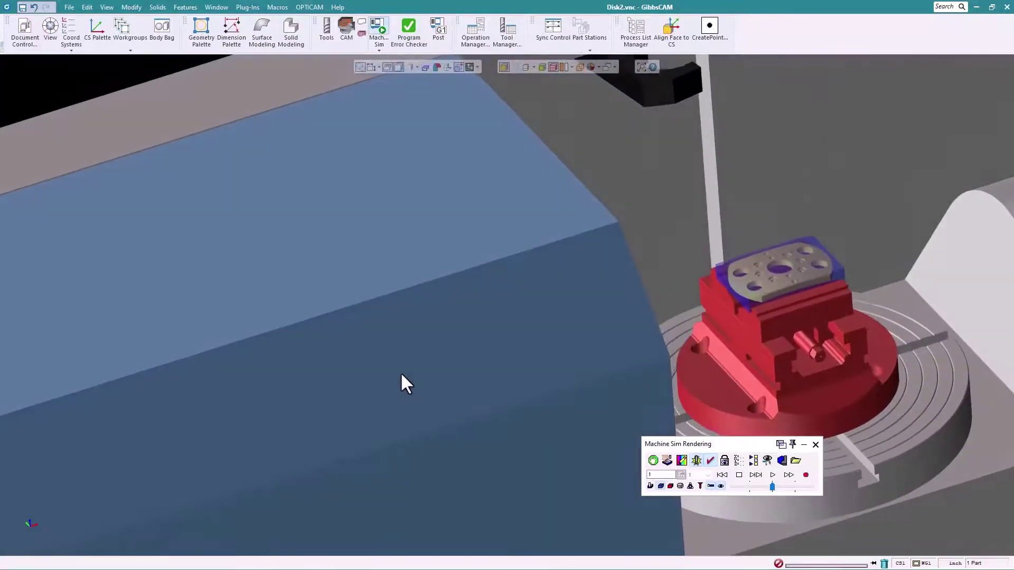
pyautogui.moveTo(394, 346); pyautogui.dragTo(611, 392, button='middle')
pyautogui.scroll(4, 487, 396)
pyautogui.moveTo(486, 394); pyautogui.dragTo(435, 222, button='middle')
pyautogui.scroll(3, 375, 262)
pyautogui.moveTo(371, 255); pyautogui.dragTo(358, 205, button='middle')
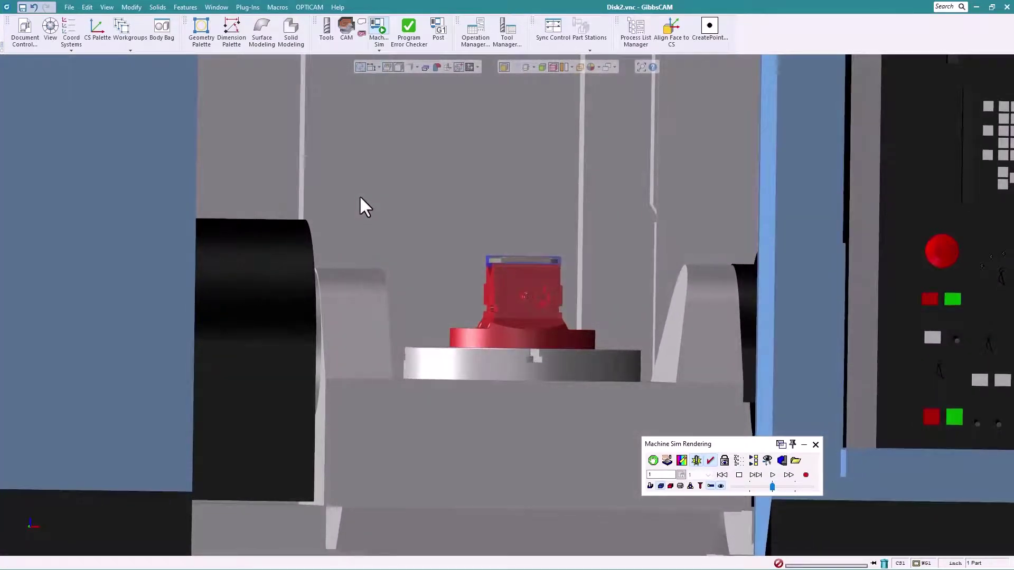
pyautogui.moveTo(361, 198); pyautogui.dragTo(526, 429, button='middle')
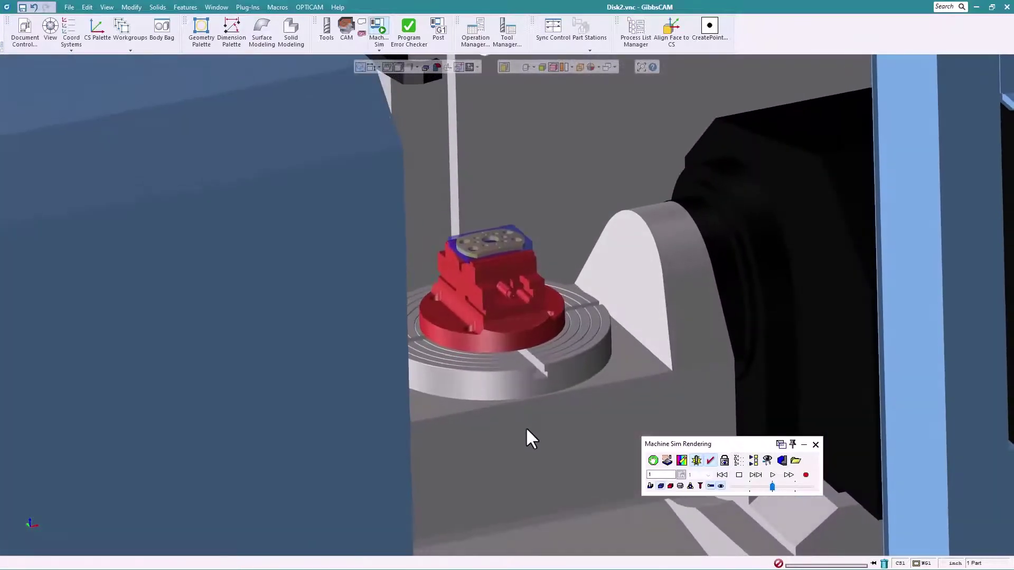
pyautogui.click(772, 475)
pyautogui.moveTo(772, 486); pyautogui.dragTo(769, 487)
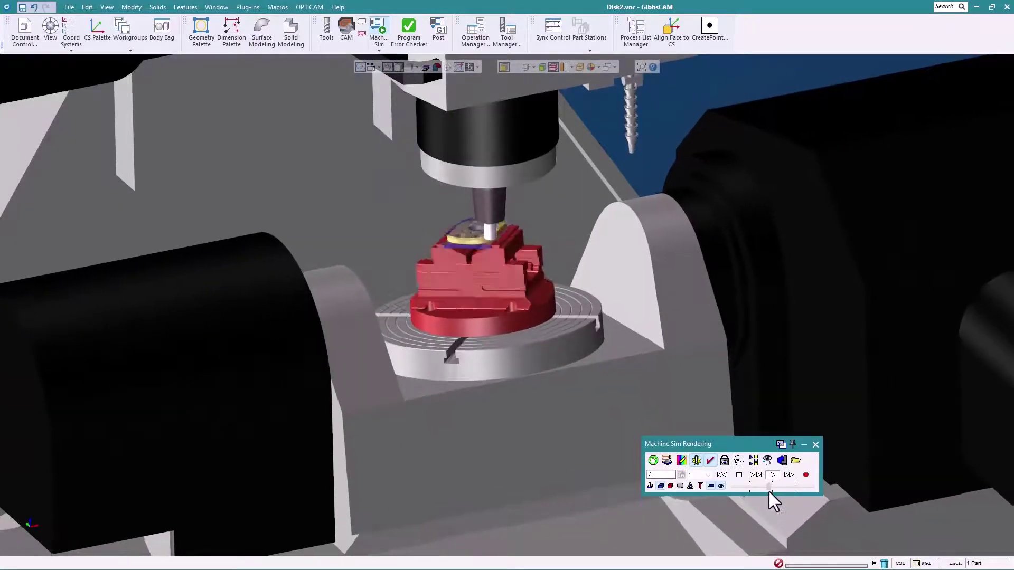